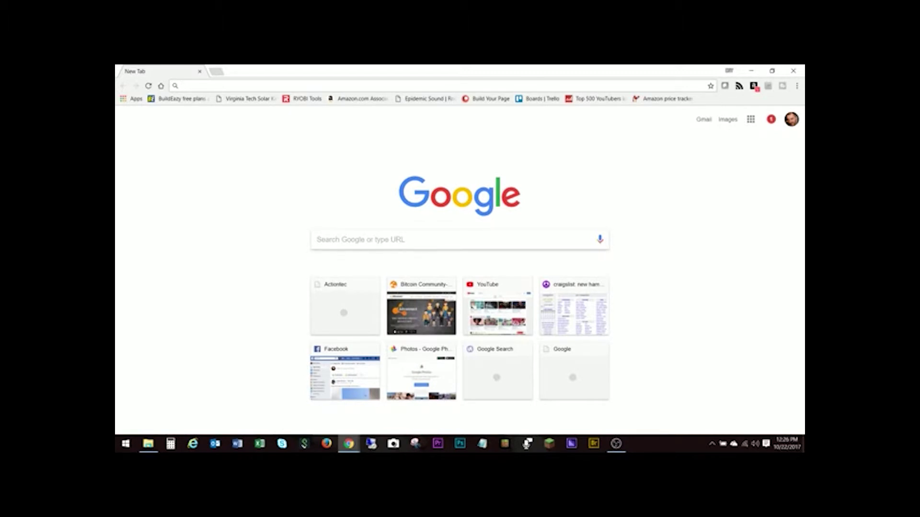
Step: Search Google for 'sketchup make download' from the new tab
click(317, 239)
text(sketc)
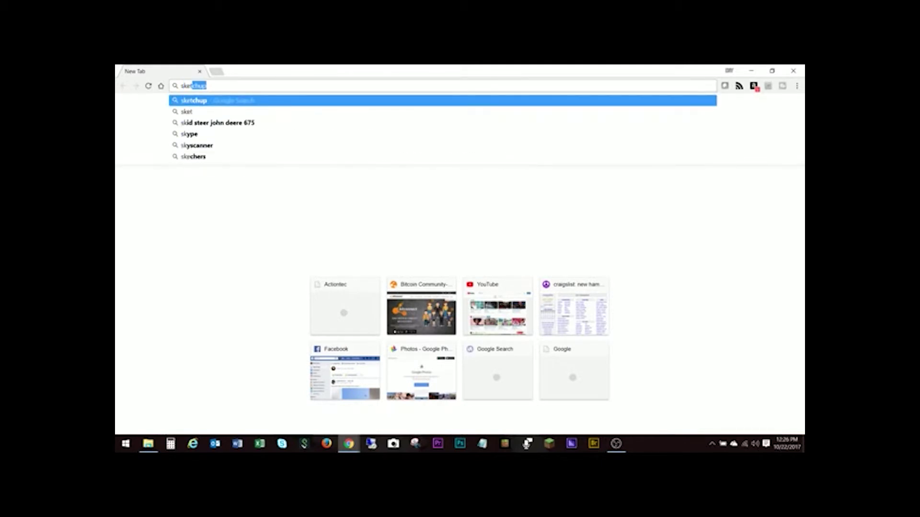
text(hu)
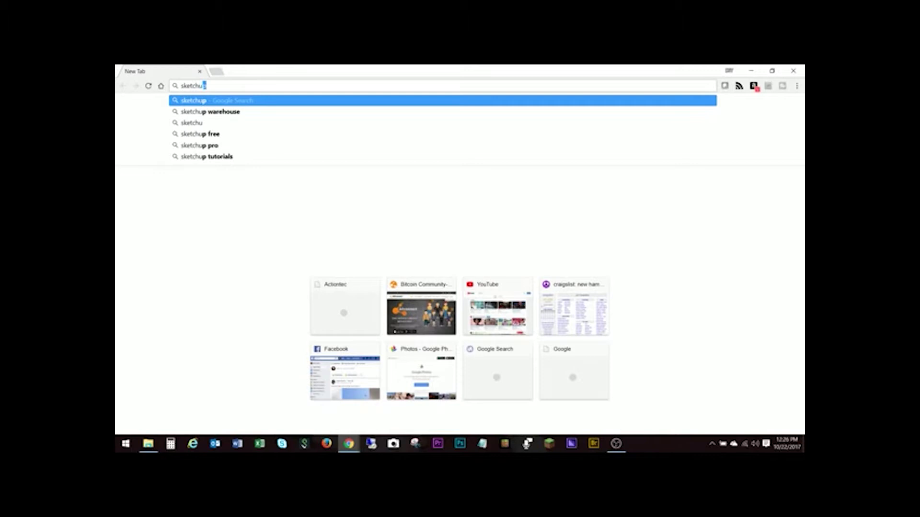
text(p)
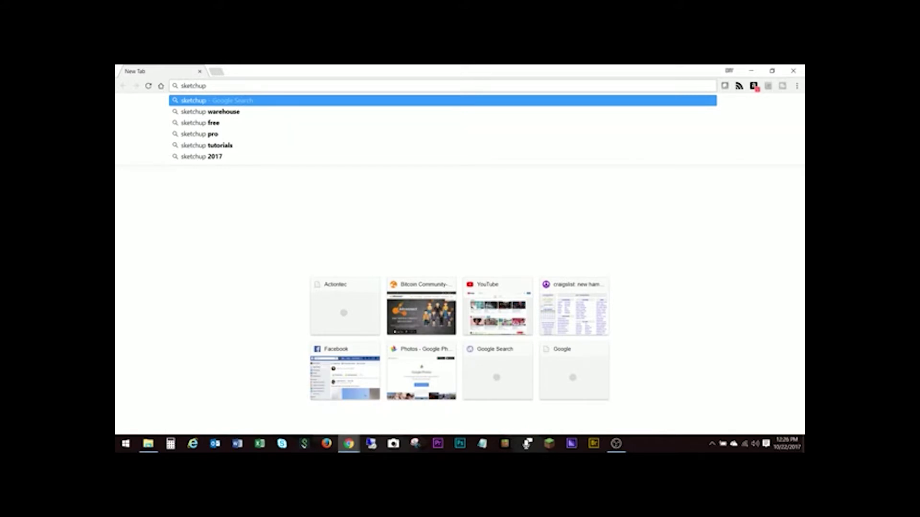
text(make)
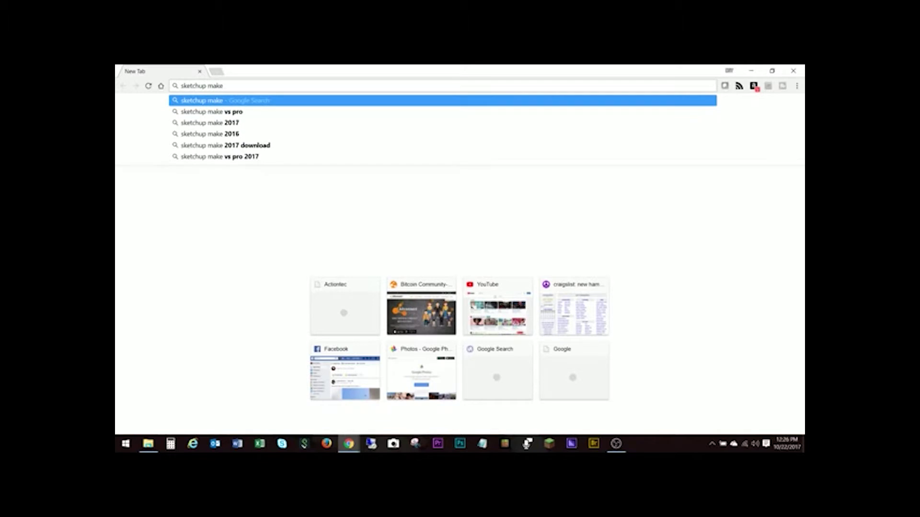
text( download)
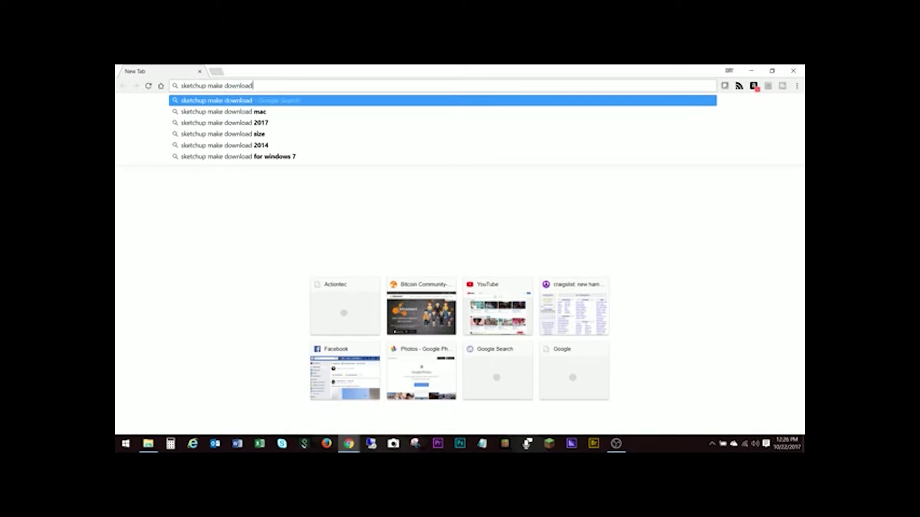
key(Return)
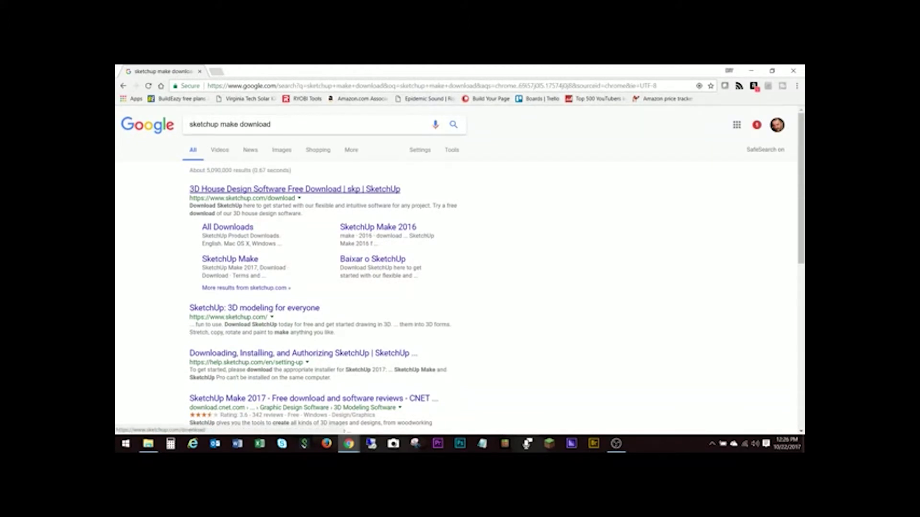
Step: On the SketchUp download page, choose Personal Projects, fill in a saved e-mail, and decline news emails
click(295, 189)
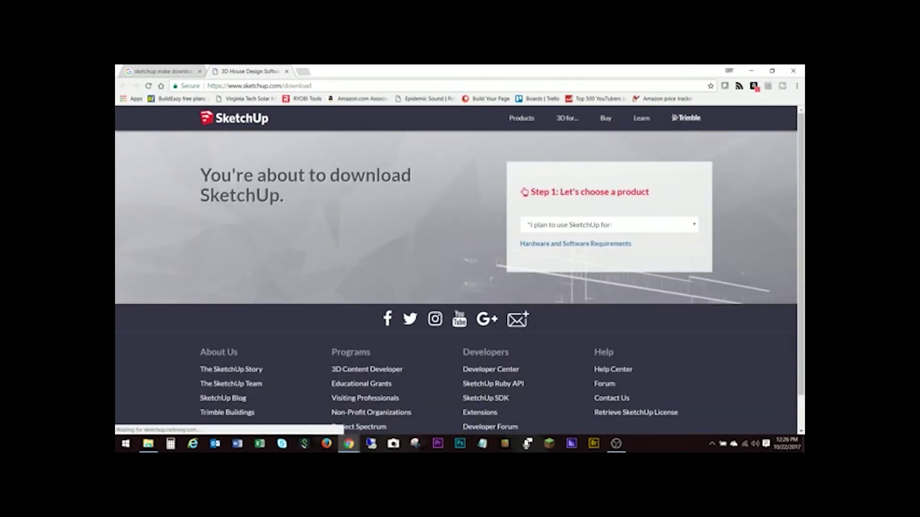
click(608, 225)
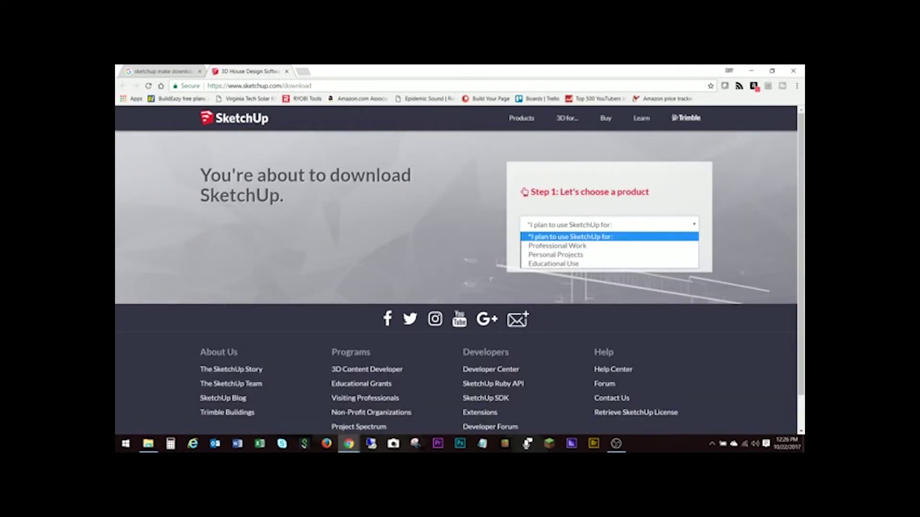
key(Down)
key(Down)
key(Return)
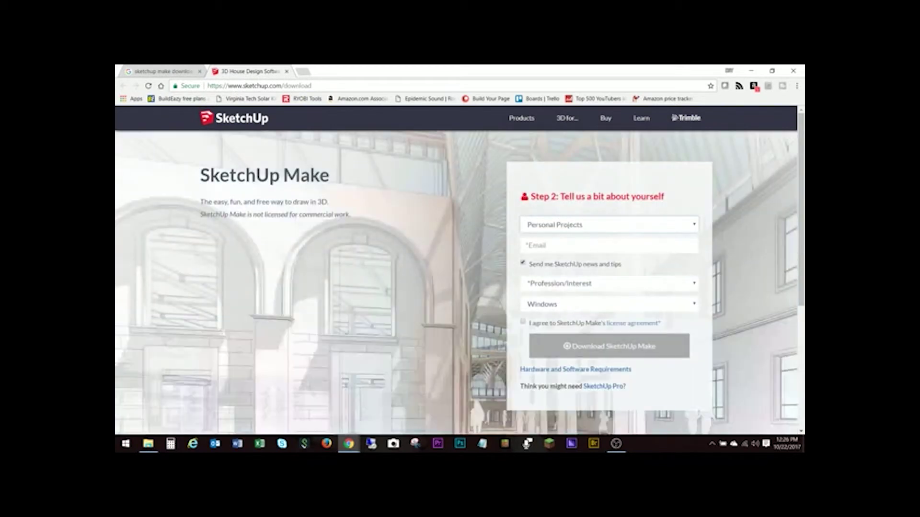
click(526, 245)
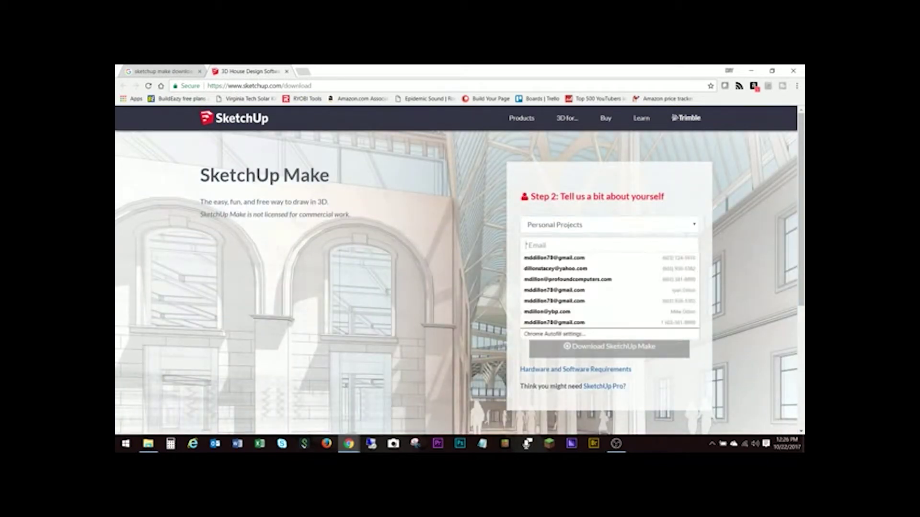
key(Down)
key(Return)
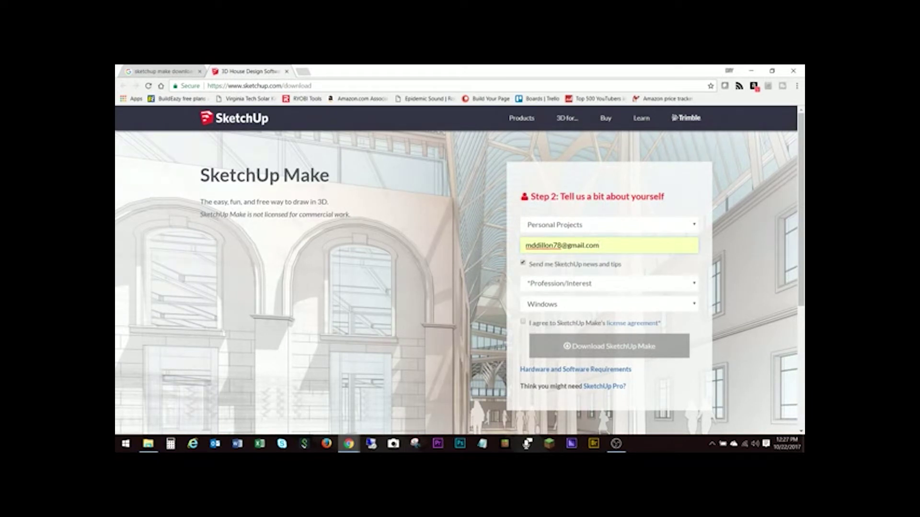
key(Tab)
key(space)
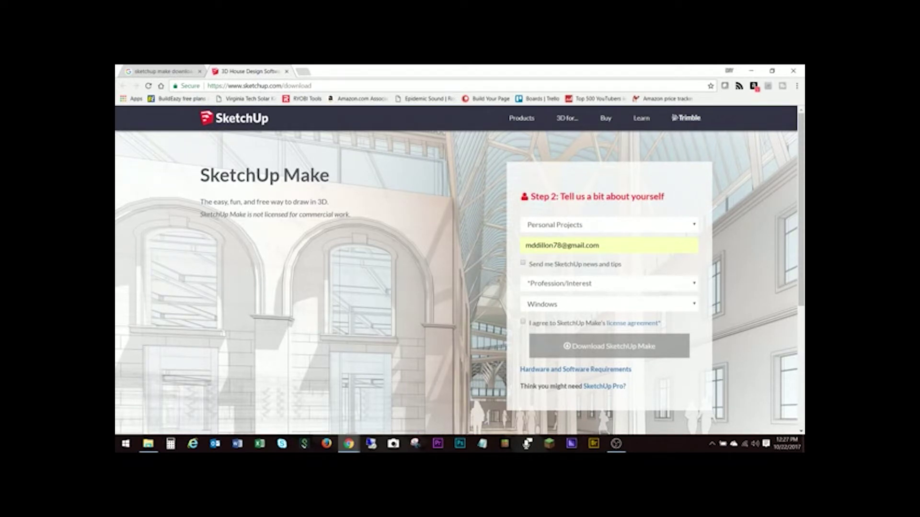
Step: Select Woodworking as the profession in the download form
key(Tab)
key(space)
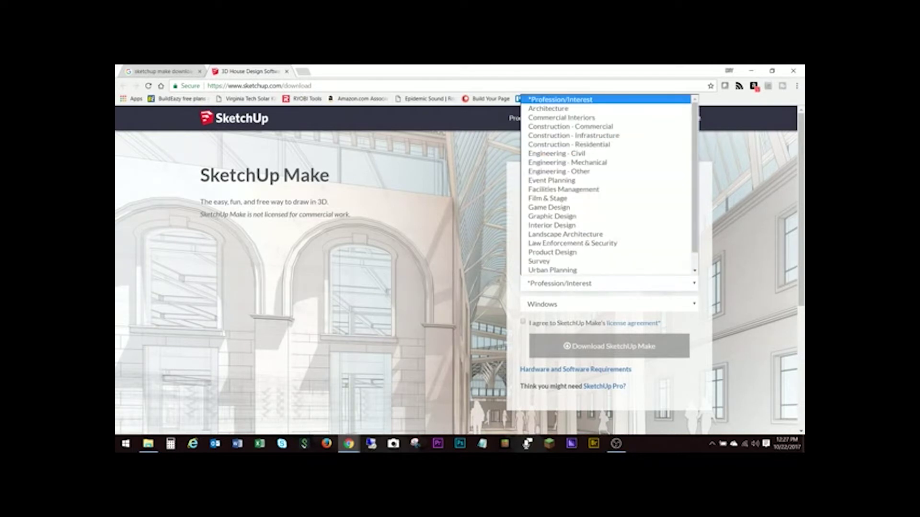
key(Escape)
key(space)
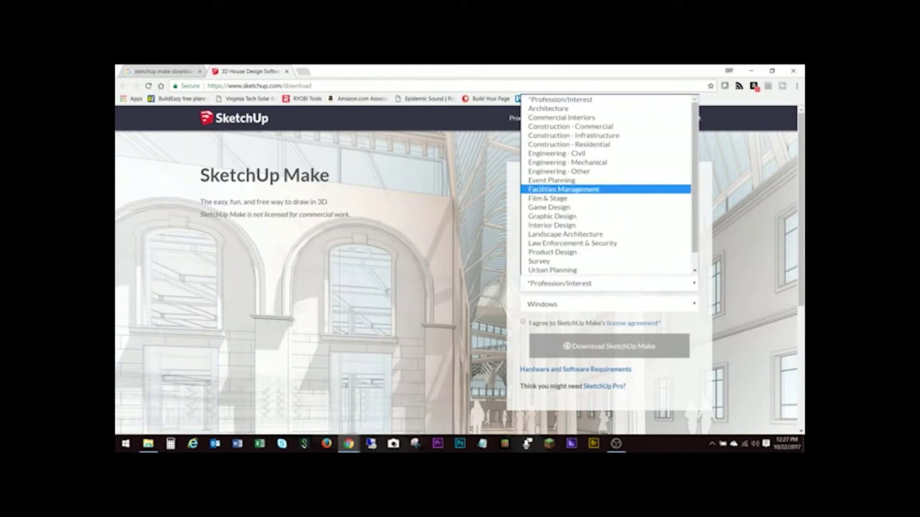
key(Down)
key(Down)
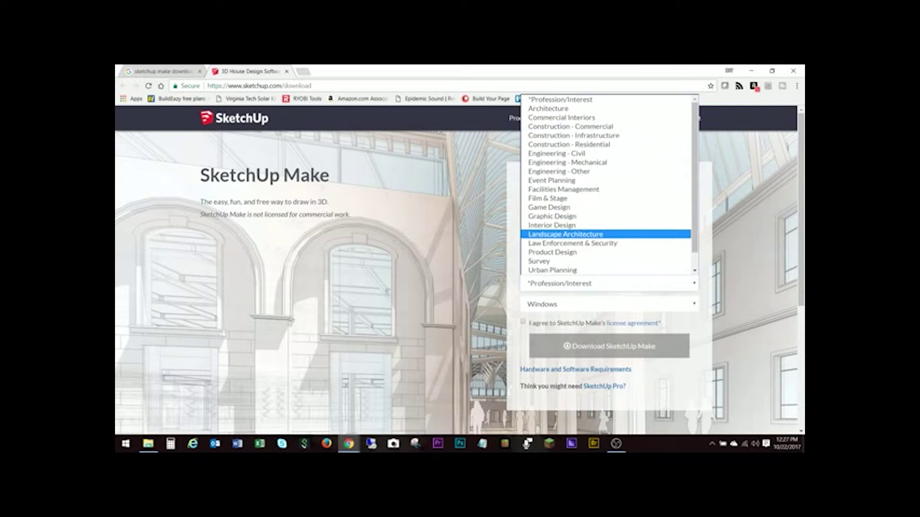
scroll(606, 185, down, 1)
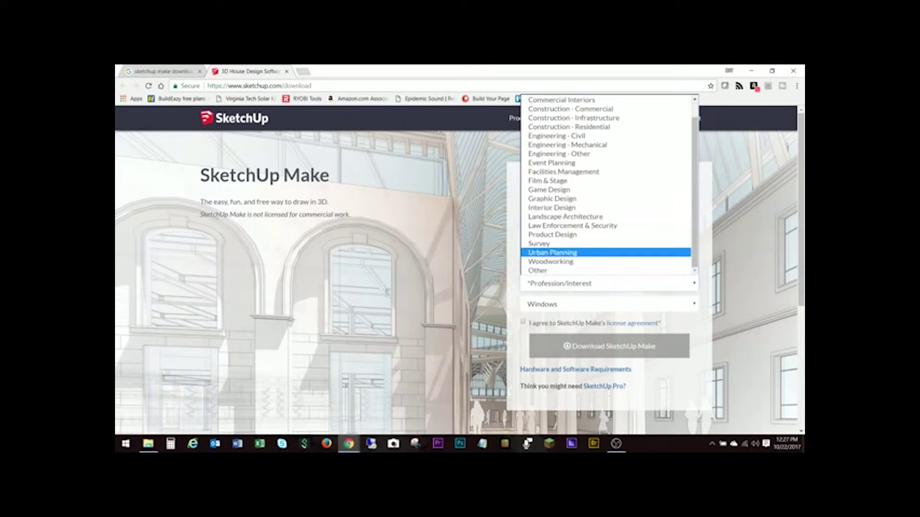
key(Down)
key(Return)
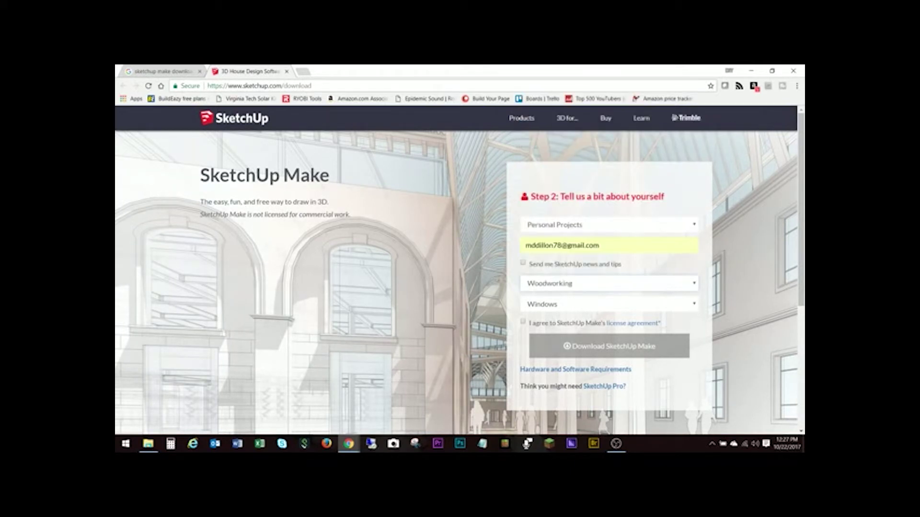
Step: Set the operating system to Windows and accept the SketchUp Make license agreement
key(Tab)
key(alt+Down)
key(Up)
key(Down)
key(Down)
key(Up)
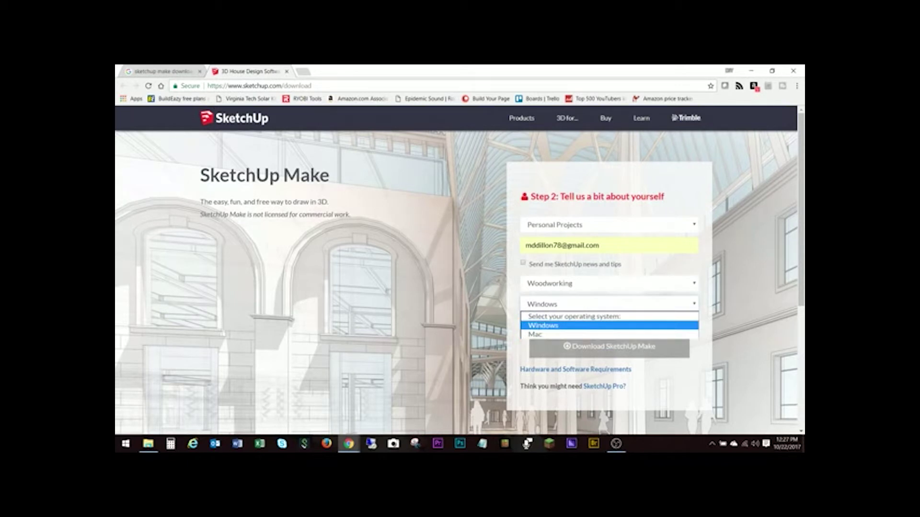
key(Up)
key(Down)
key(Return)
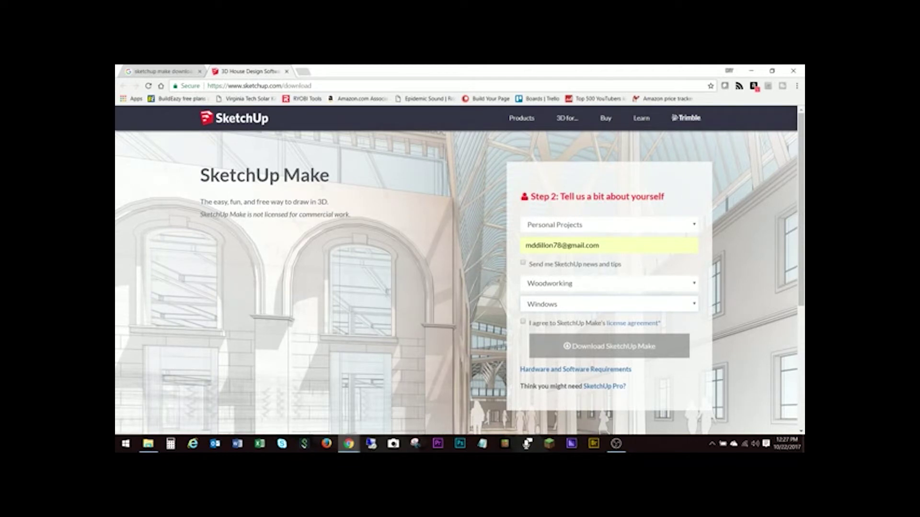
key(Tab)
key(space)
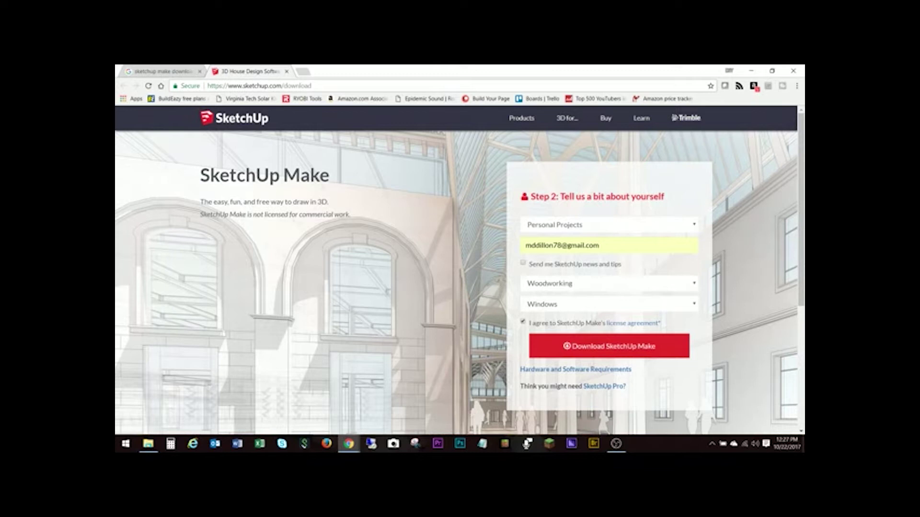
key(Tab)
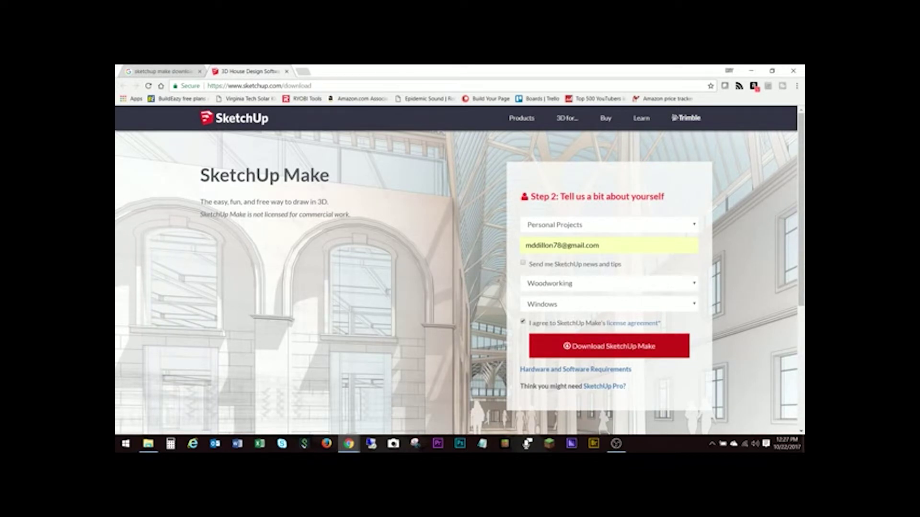
Step: Download the SketchUpMake-en-x64.exe installer and reach the thank-you page
key(Return)
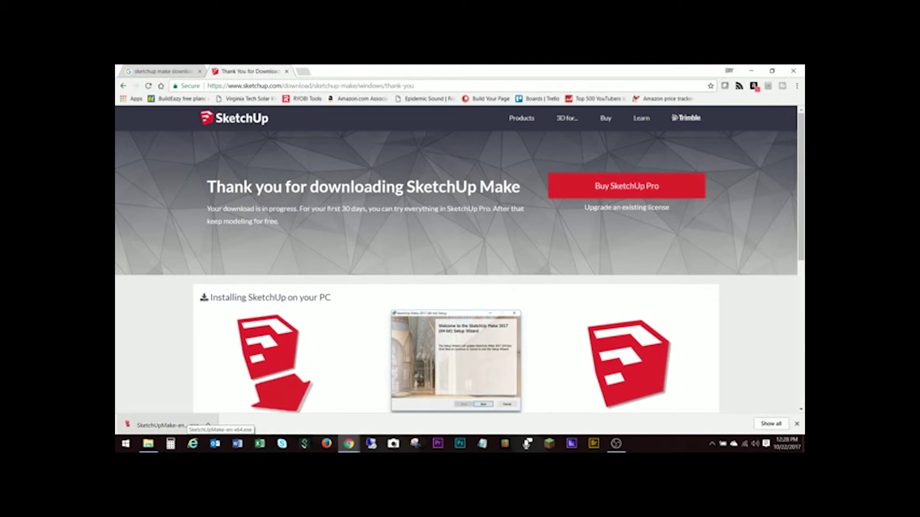
Step: Run the downloaded installer and advance to Ready to install, keeping C:\Program Files\SketchUp\SketchUp 2017\
click(163, 425)
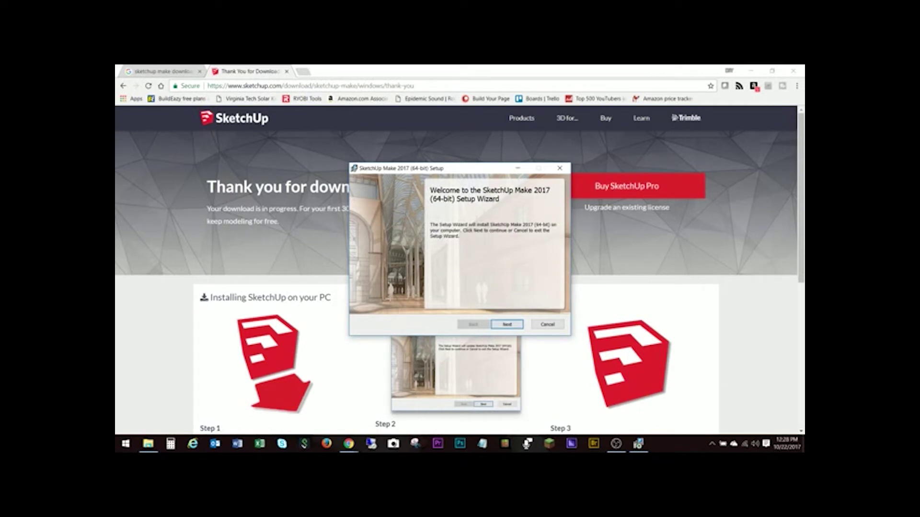
key(Return)
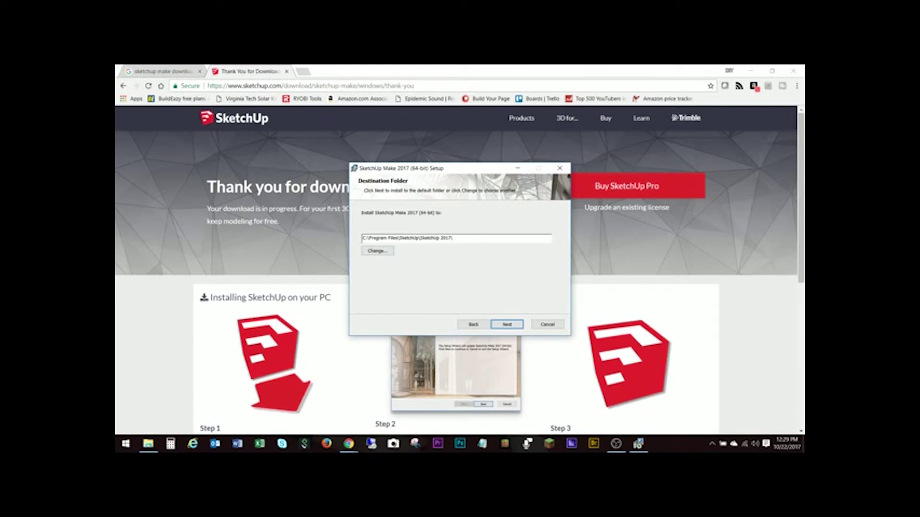
key(Return)
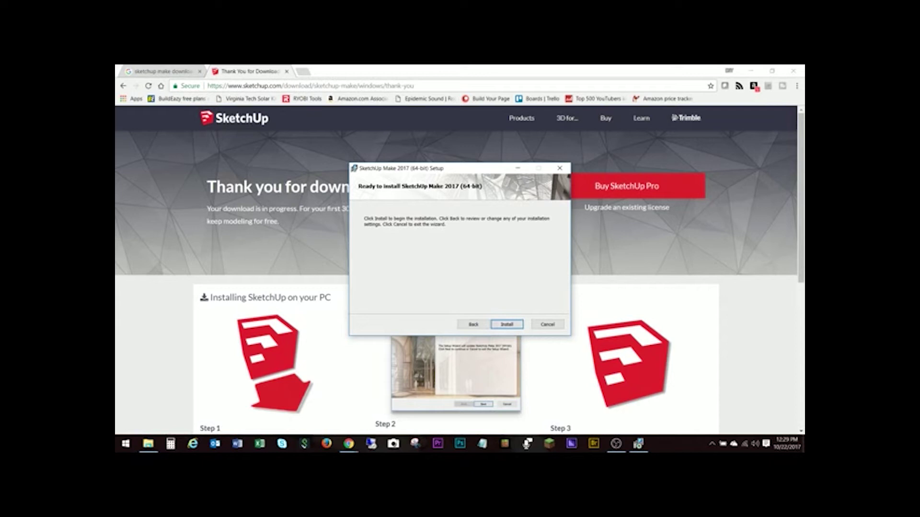
Step: Install SketchUp Make 2017 (64-bit) and finish the setup wizard
key(Return)
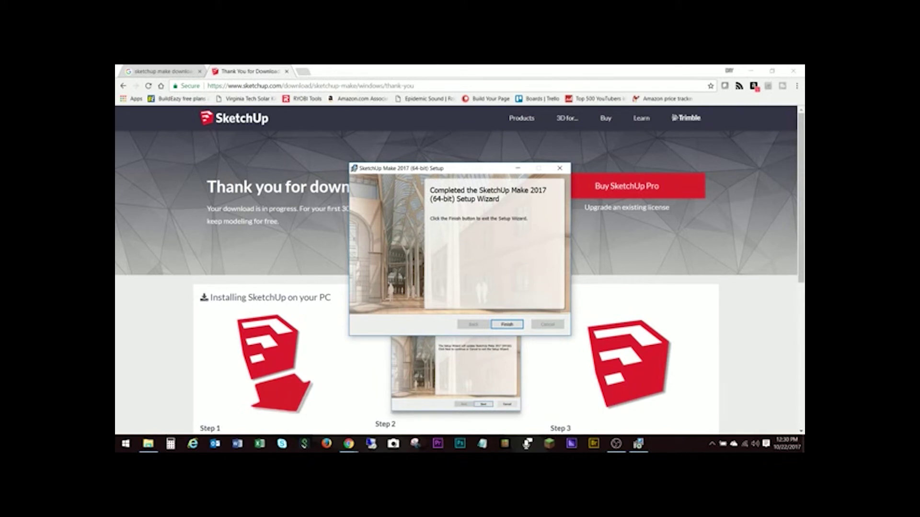
key(Return)
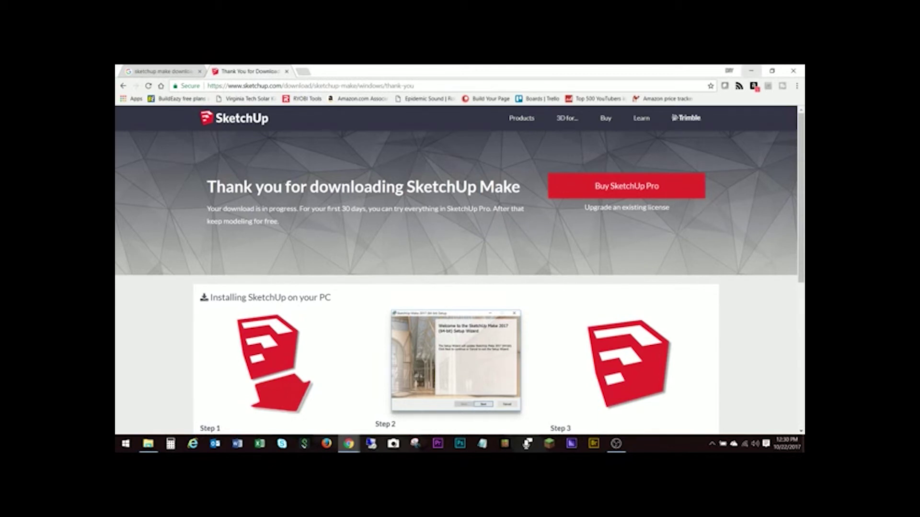
Step: Launch SketchUp 2017 from the desktop and accept its license agreement
click(750, 70)
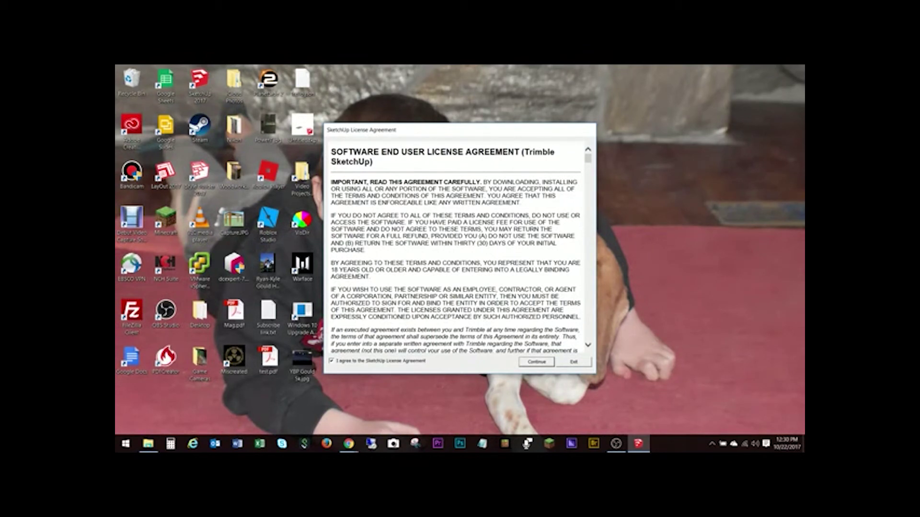
key(Return)
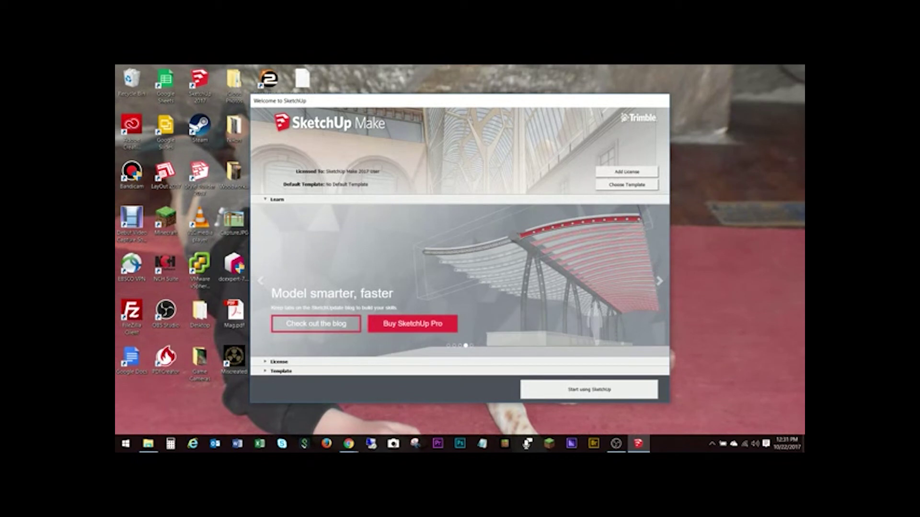
Step: Choose Simple Template - Feet and Inches as the default template and close the Welcome window
click(281, 371)
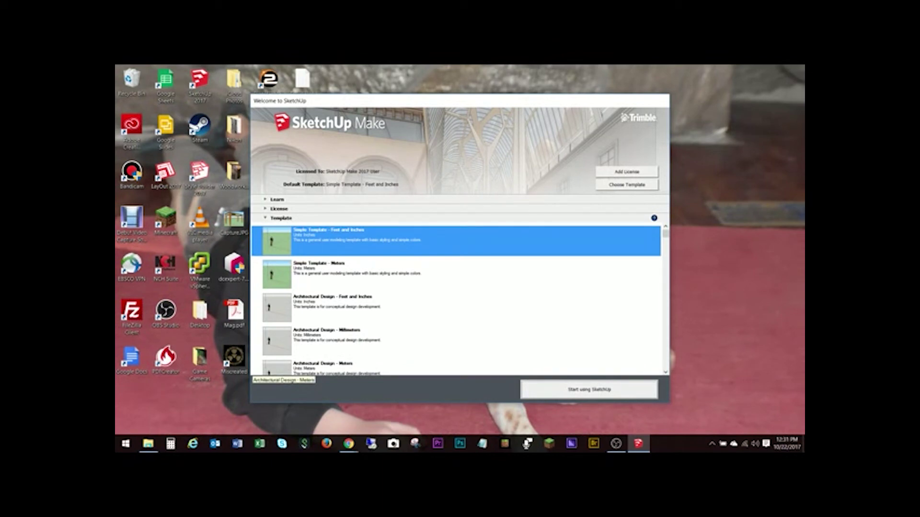
key(alt+F4)
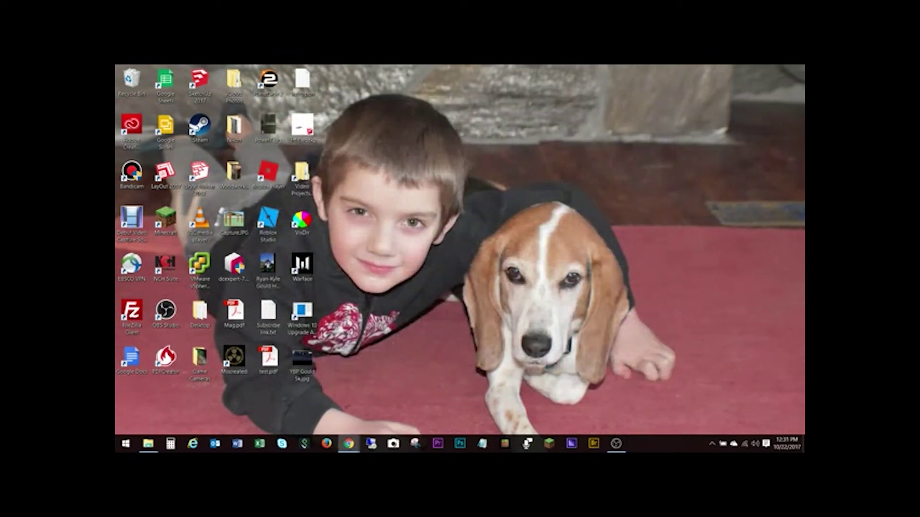